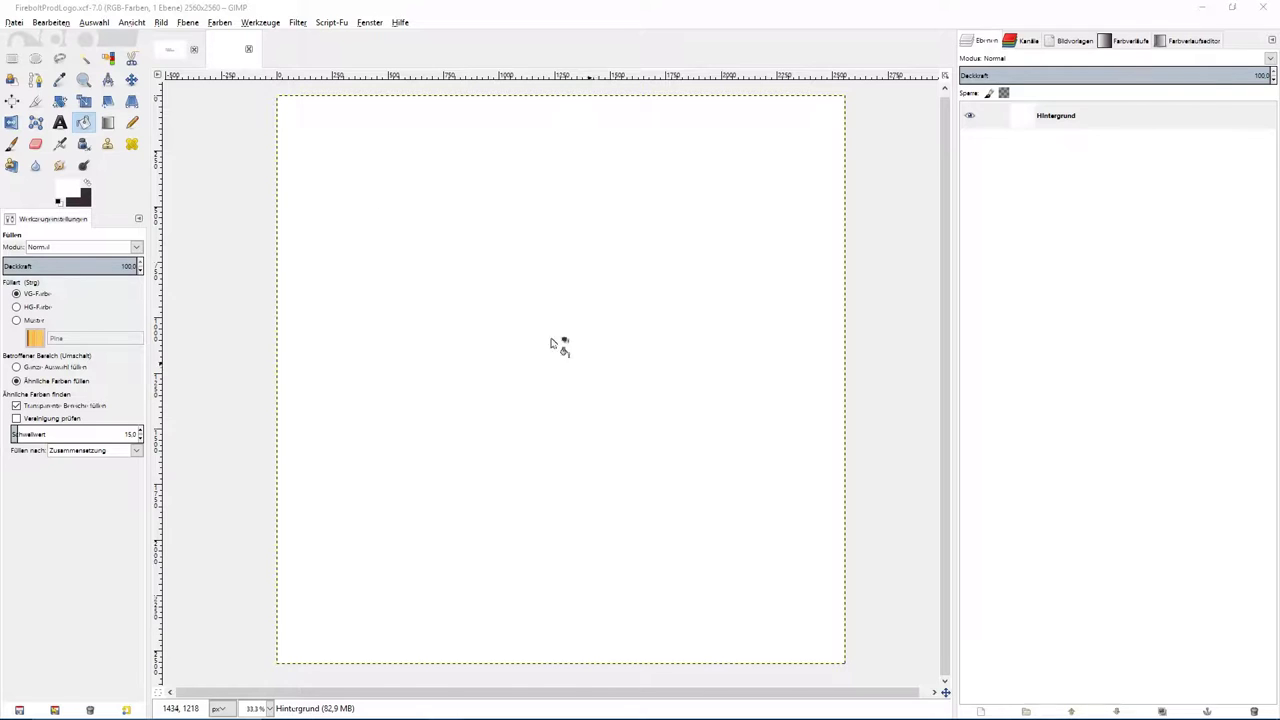
- Create a new blank image at 2560 × 2560 px from Datei > Neu
click(4, 20)
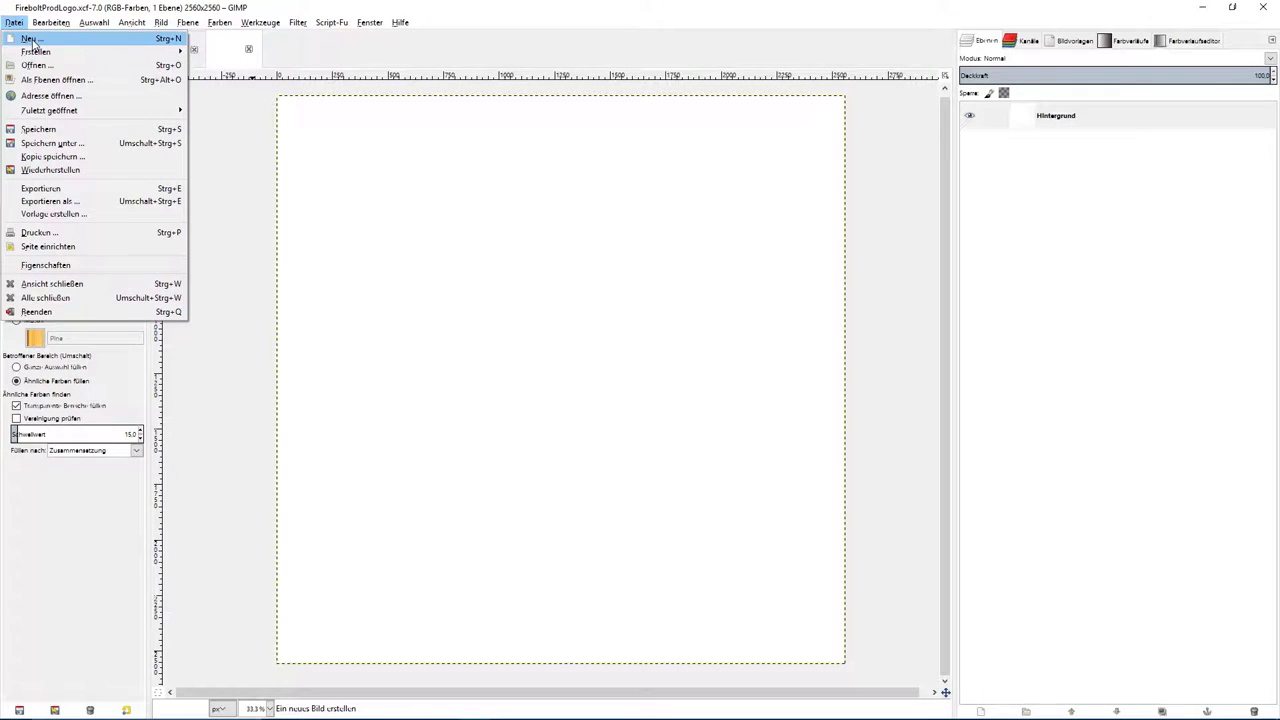
click(34, 40)
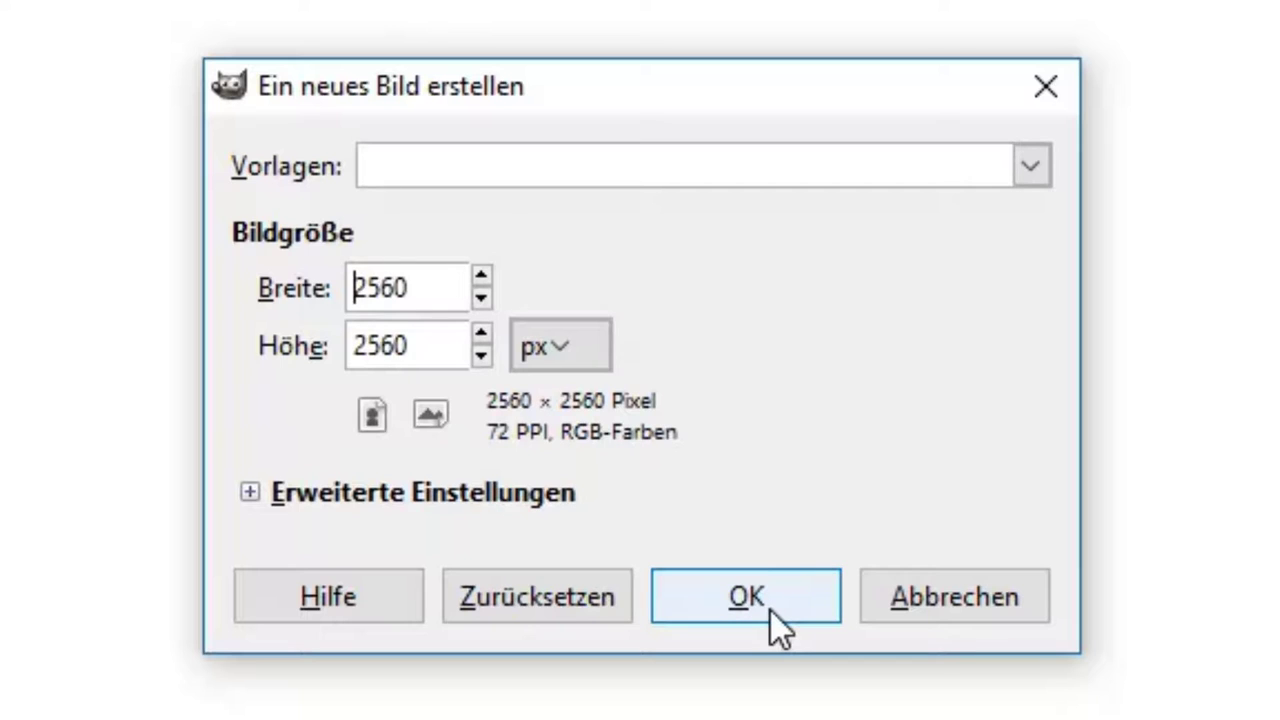
click(771, 611)
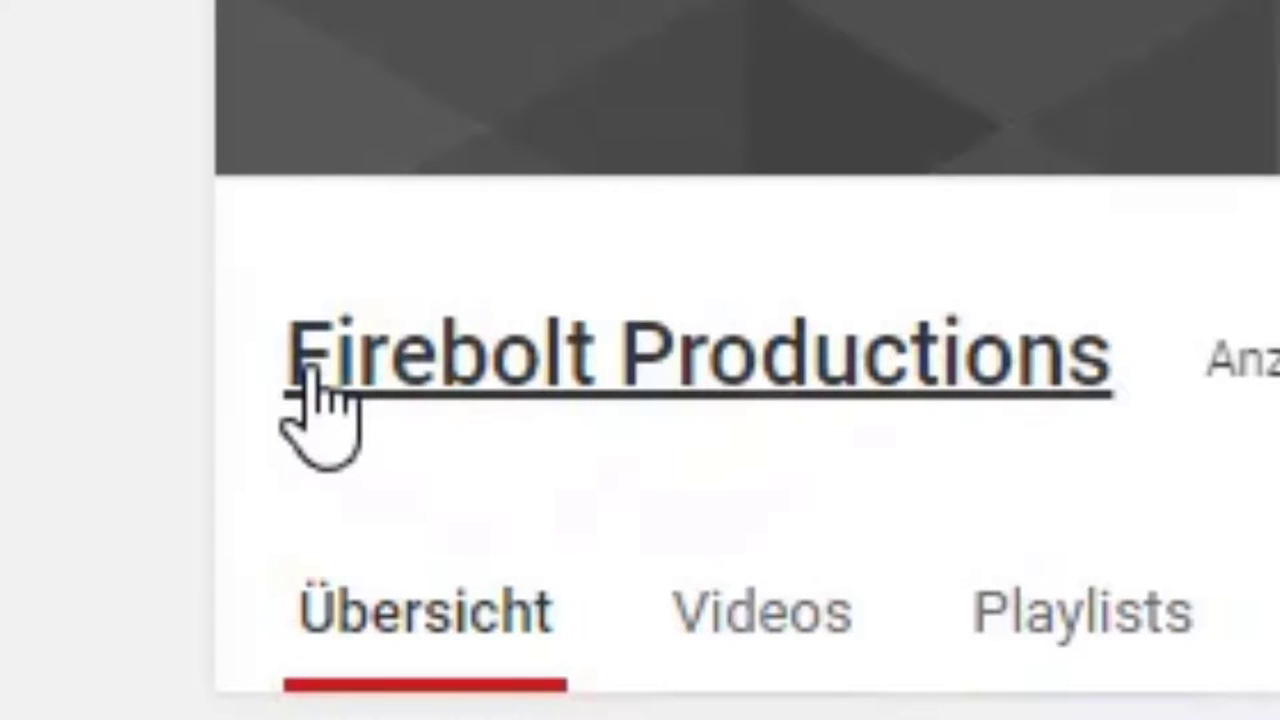
click(308, 372)
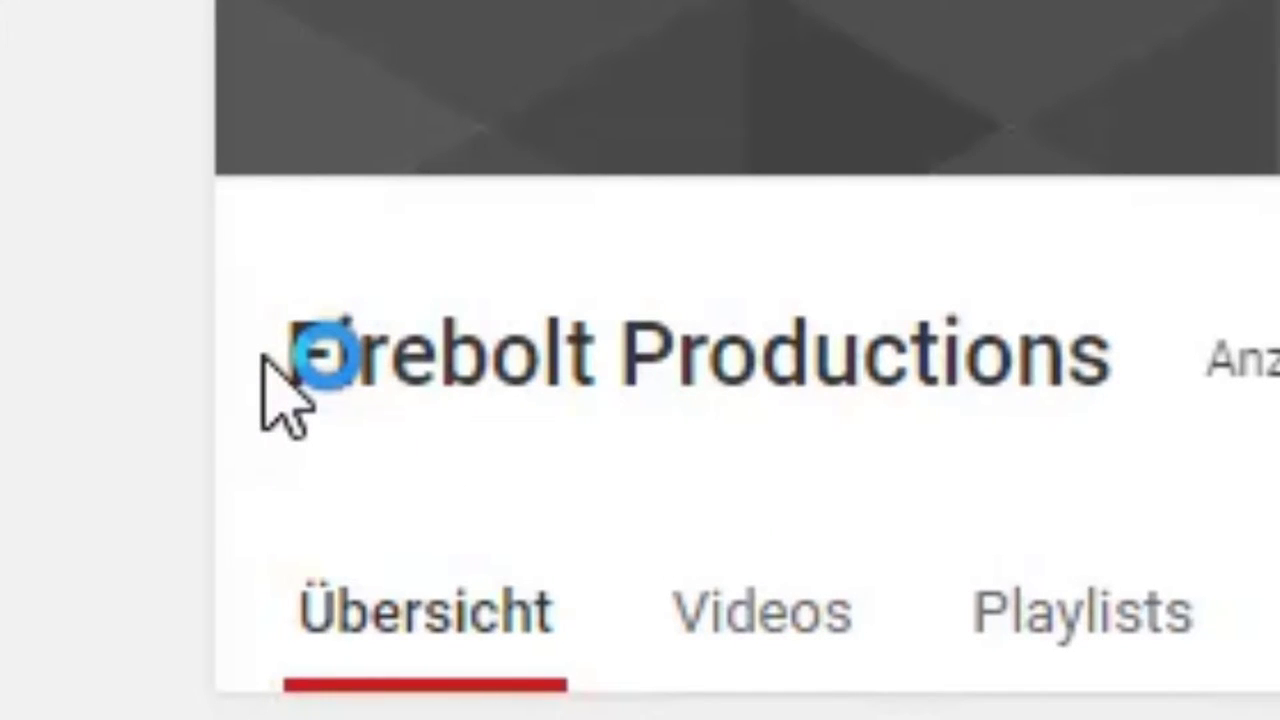
drag(264, 356, 643, 371)
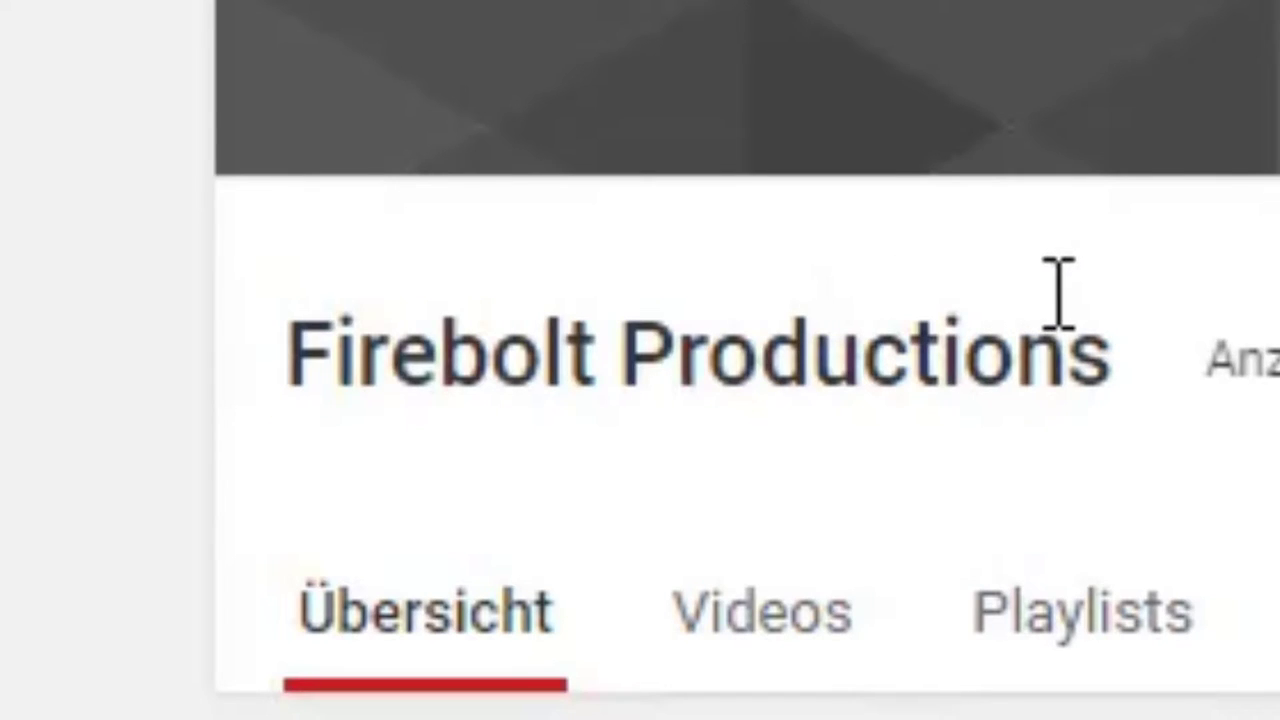
triple_click(1085, 330)
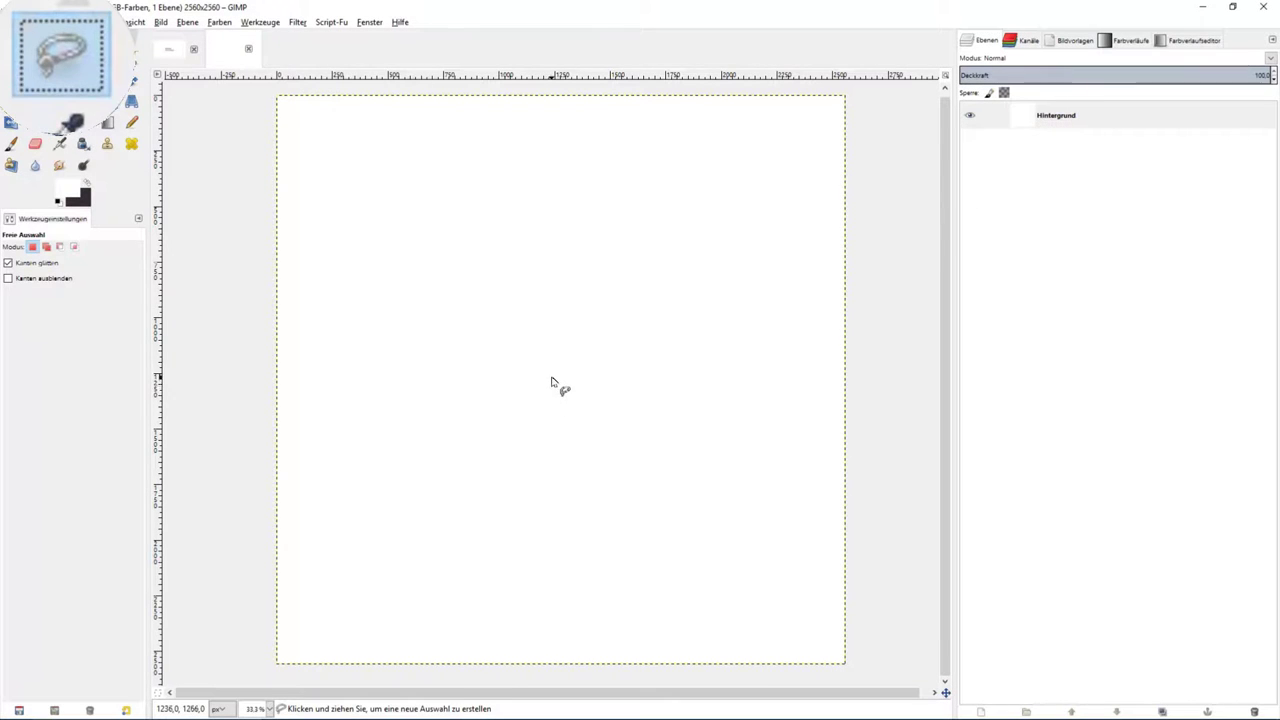
- Outline the first crystal shard polygon with Free Select and turn it into a selection
click(551, 219)
click(536, 244)
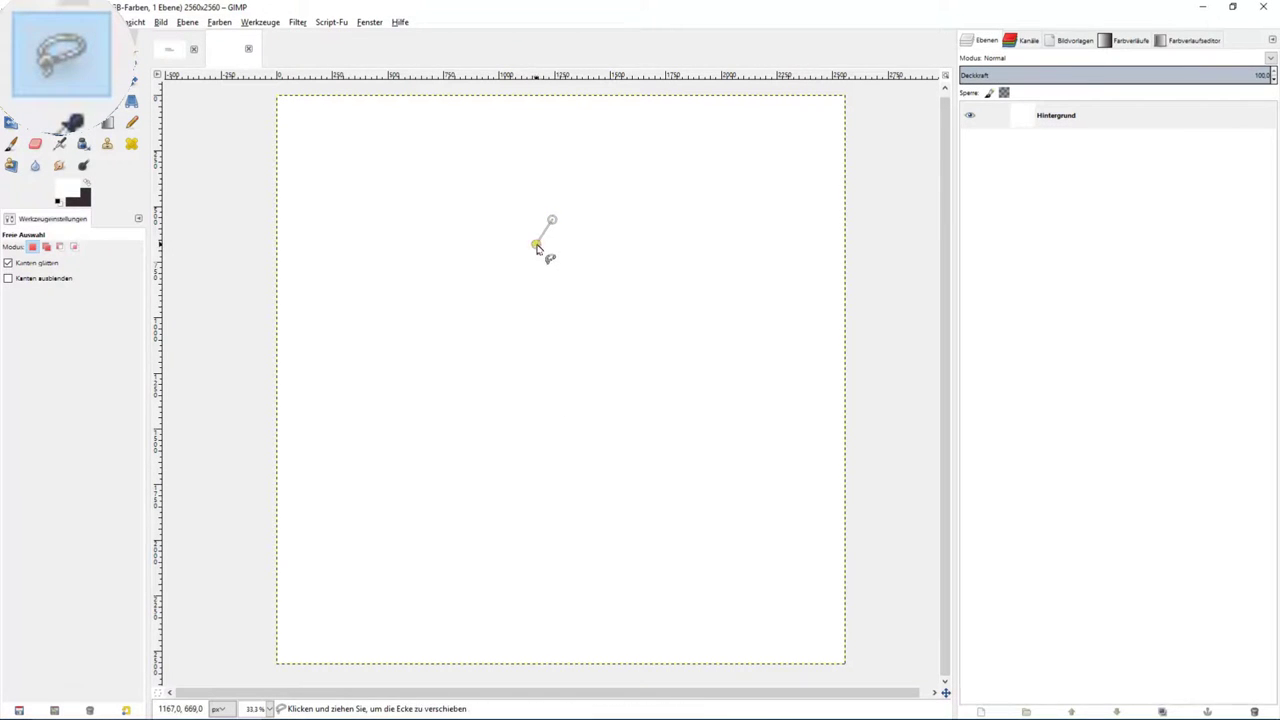
click(556, 366)
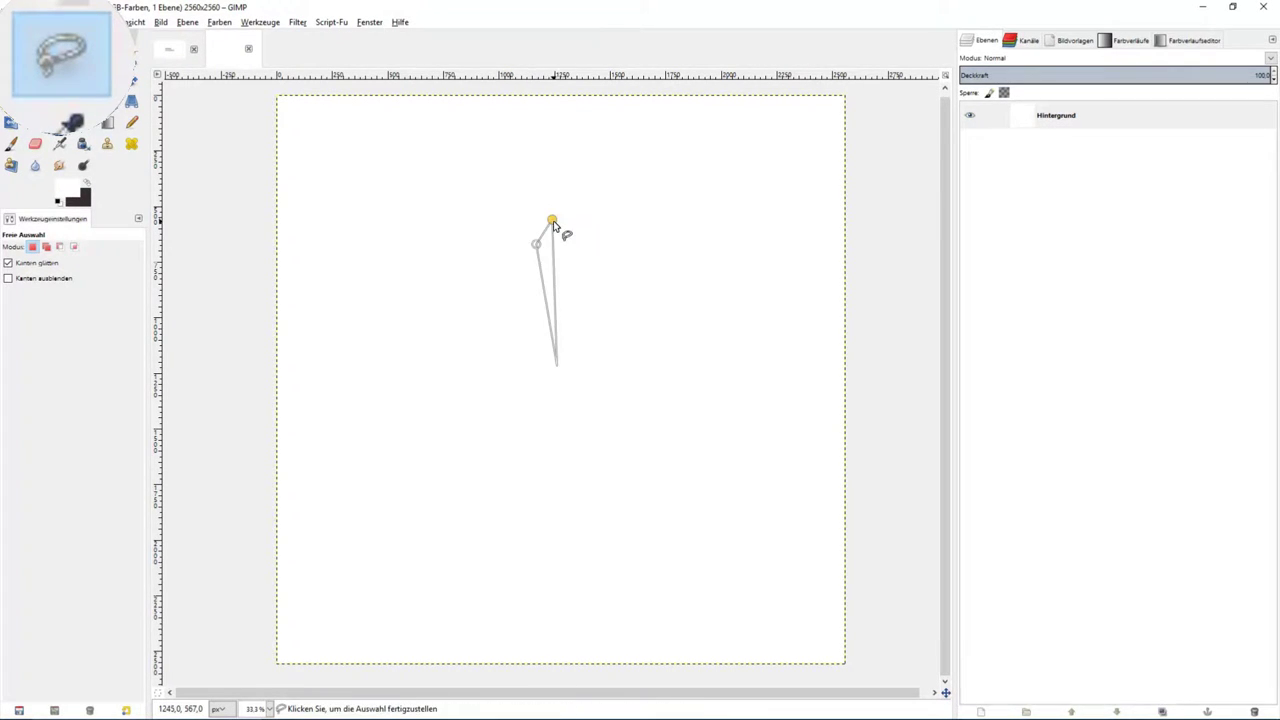
click(552, 218)
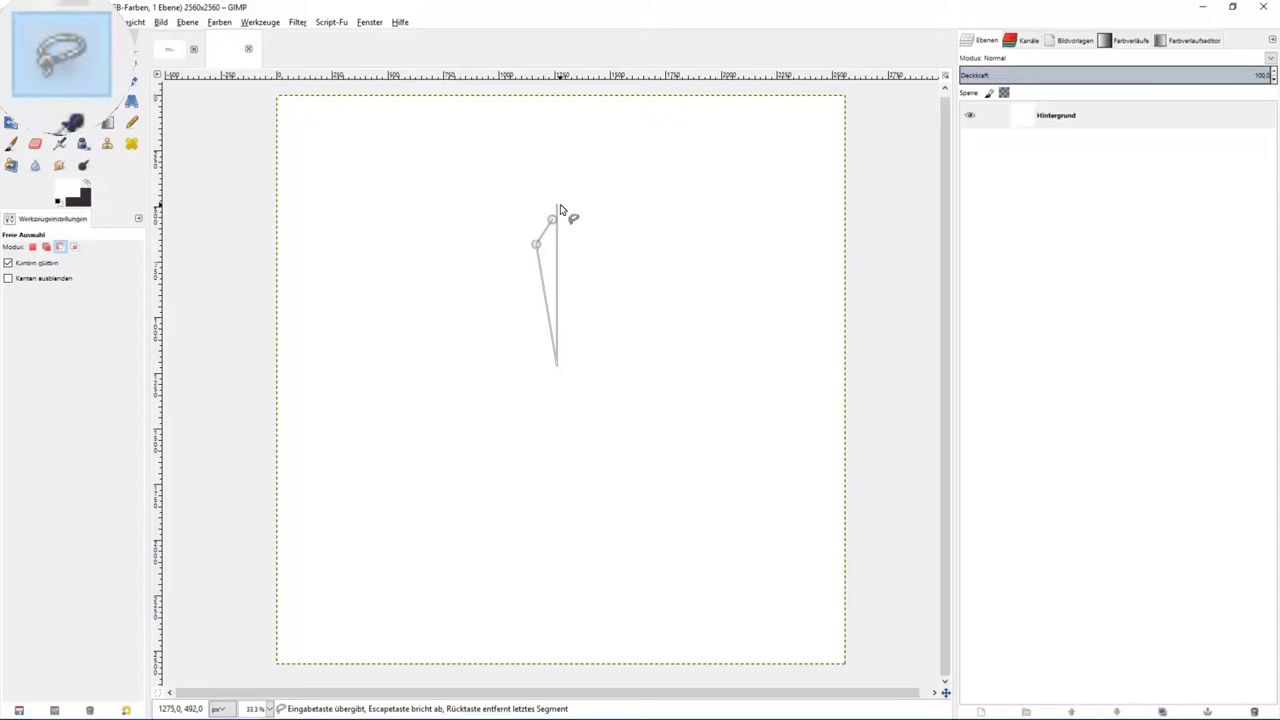
key(Return)
scroll(545, 280, up, 2)
scroll(555, 297, up, 1)
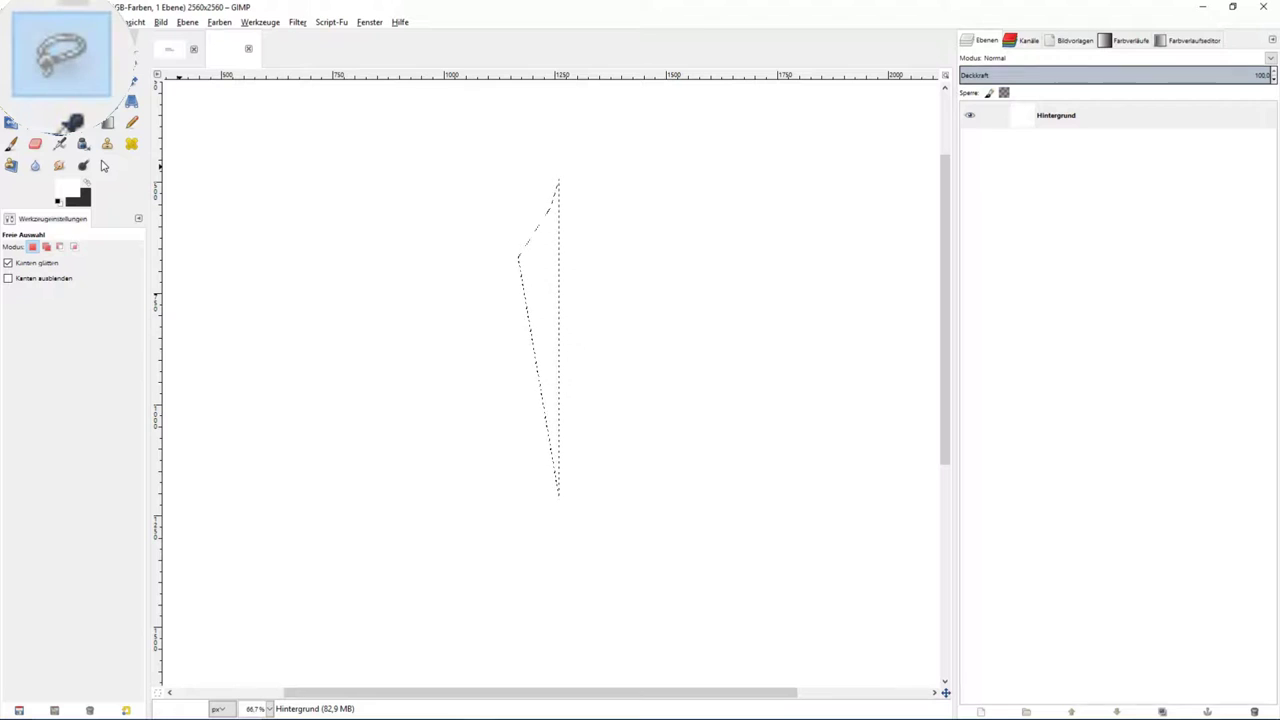
- Add a new transparent layer above the background and fill the first shard black
click(104, 166)
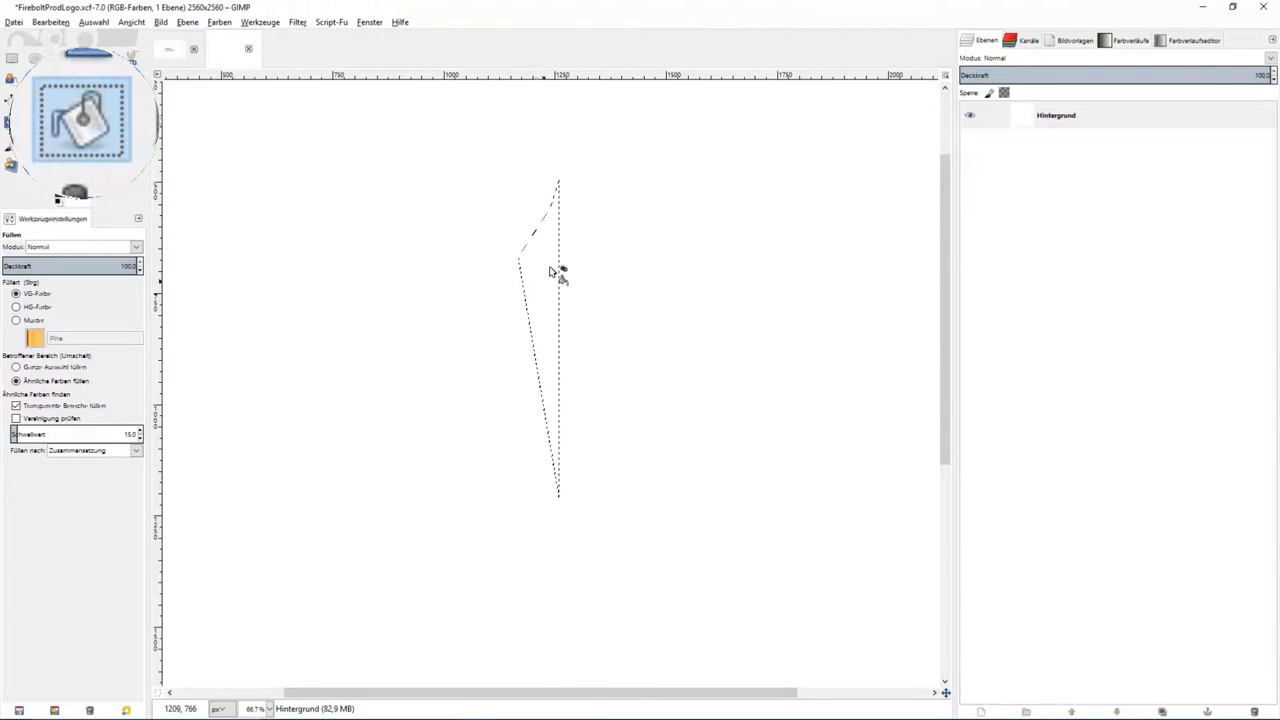
right_click(1003, 201)
click(1023, 223)
click(127, 247)
click(537, 300)
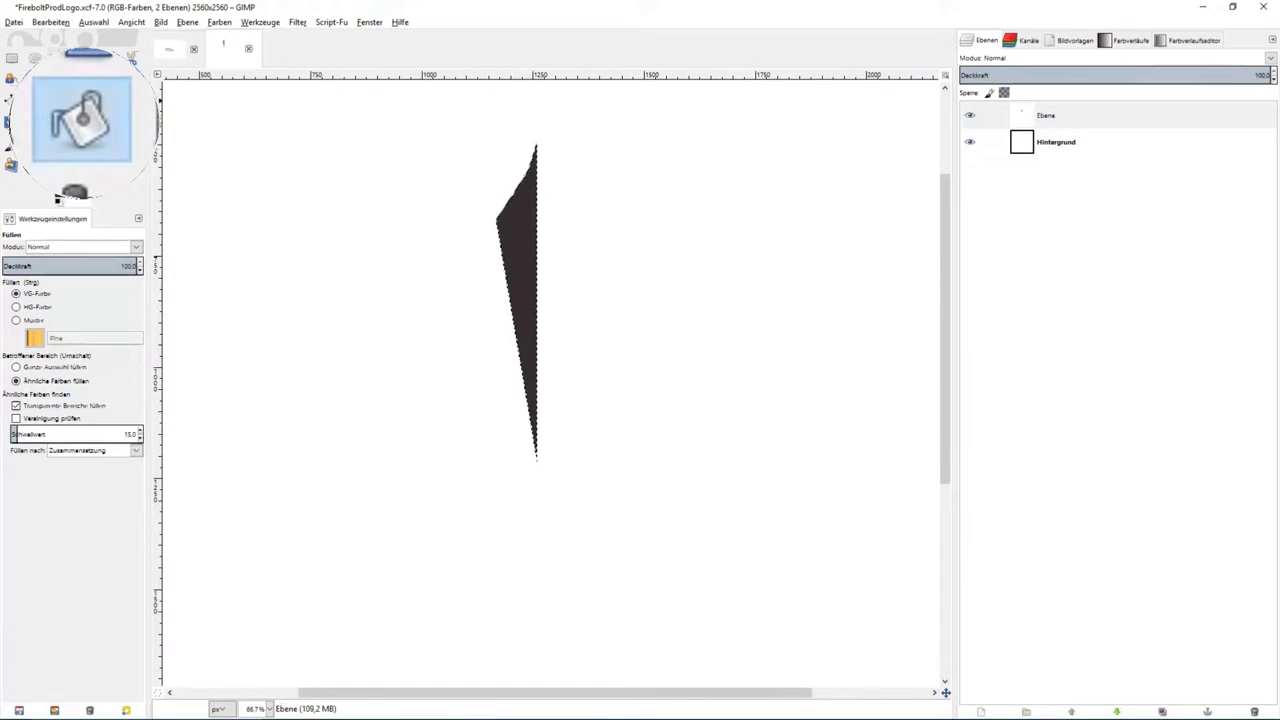
- Outline a second shard left of the first and fill it black
key(f)
click(537, 460)
click(449, 190)
click(449, 330)
click(537, 530)
key(shift+b)
click(490, 380)
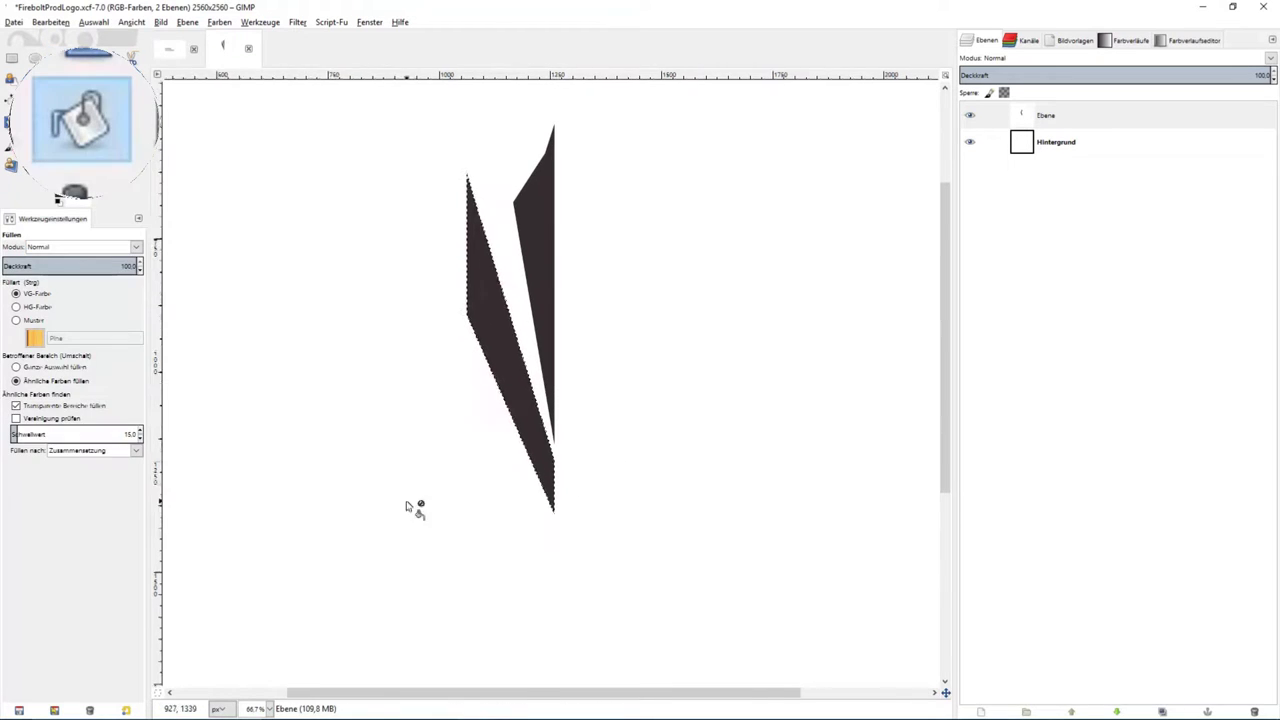
- Outline a thin sliver from the bottom tip and fill it black
key(f)
click(565, 530)
click(442, 323)
double_click(483, 447)
key(shift+b)
click(495, 450)
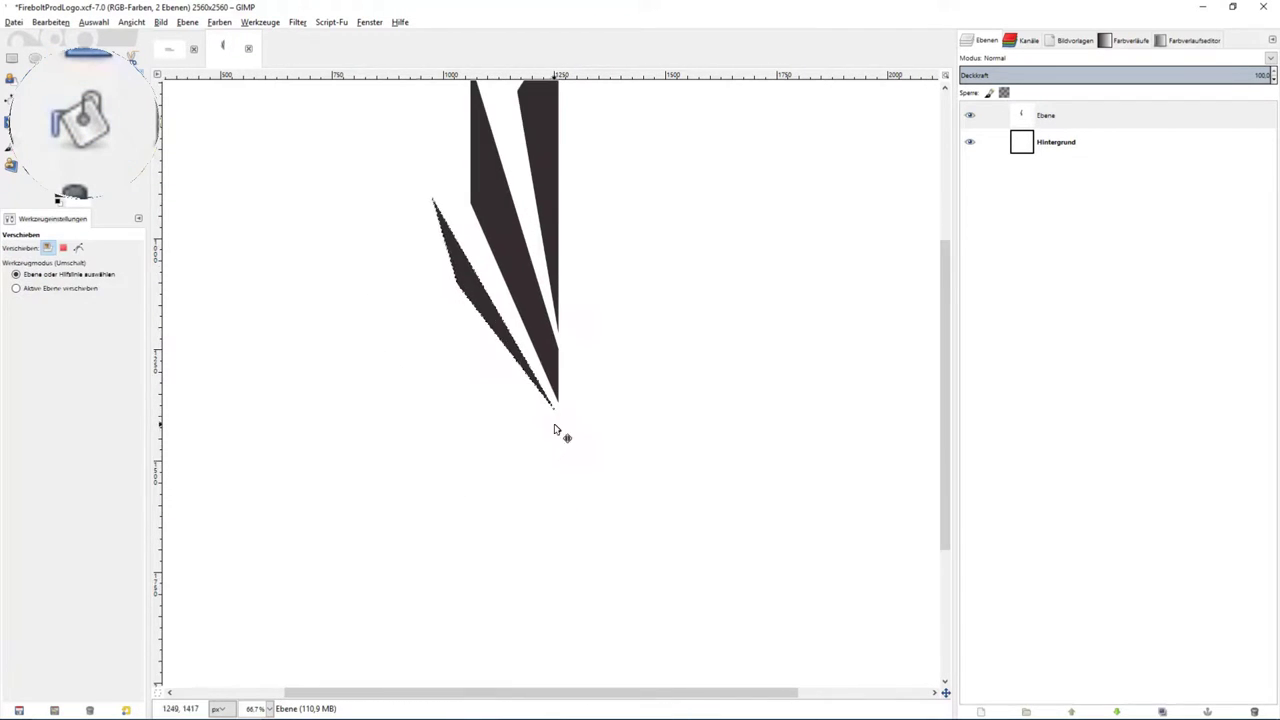
- Outline another sliver below the others and fill it black
key(f)
click(571, 486)
key(shift+b)
click(660, 570)
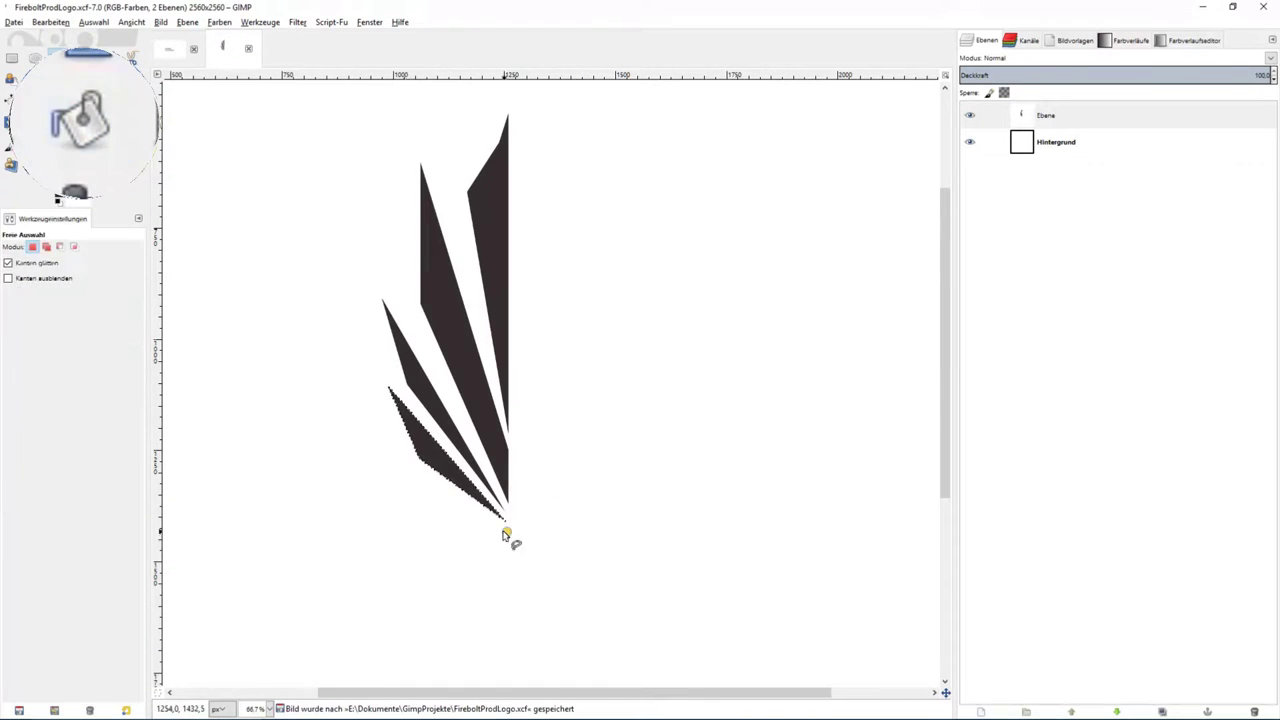
drag(589, 406, 588, 390)
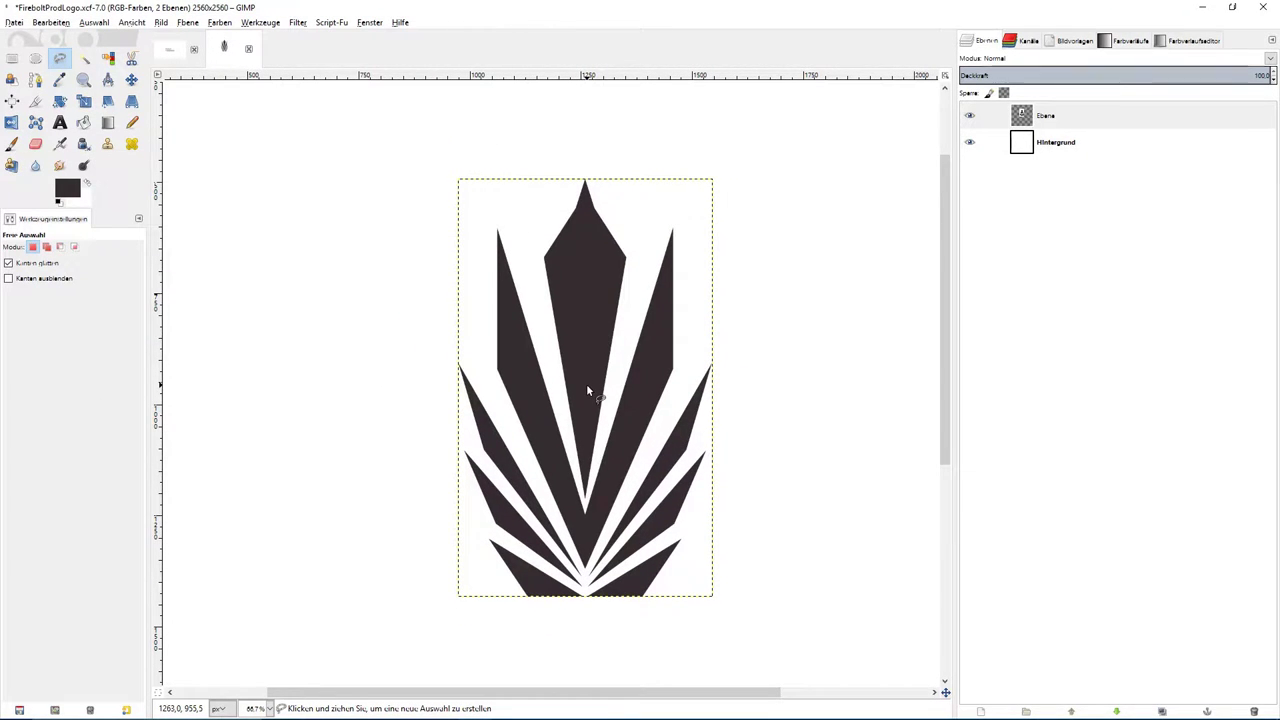
ctrl+scroll(586, 532, up, 1)
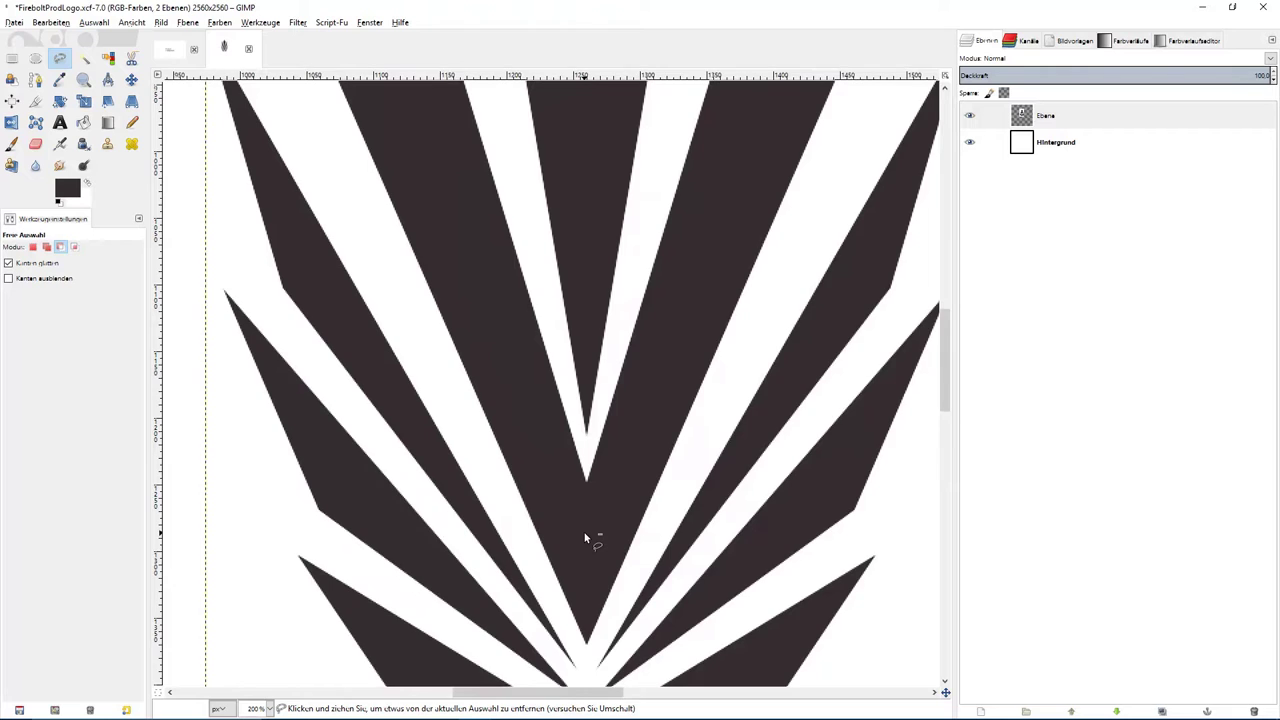
ctrl+scroll(585, 538, up, 1)
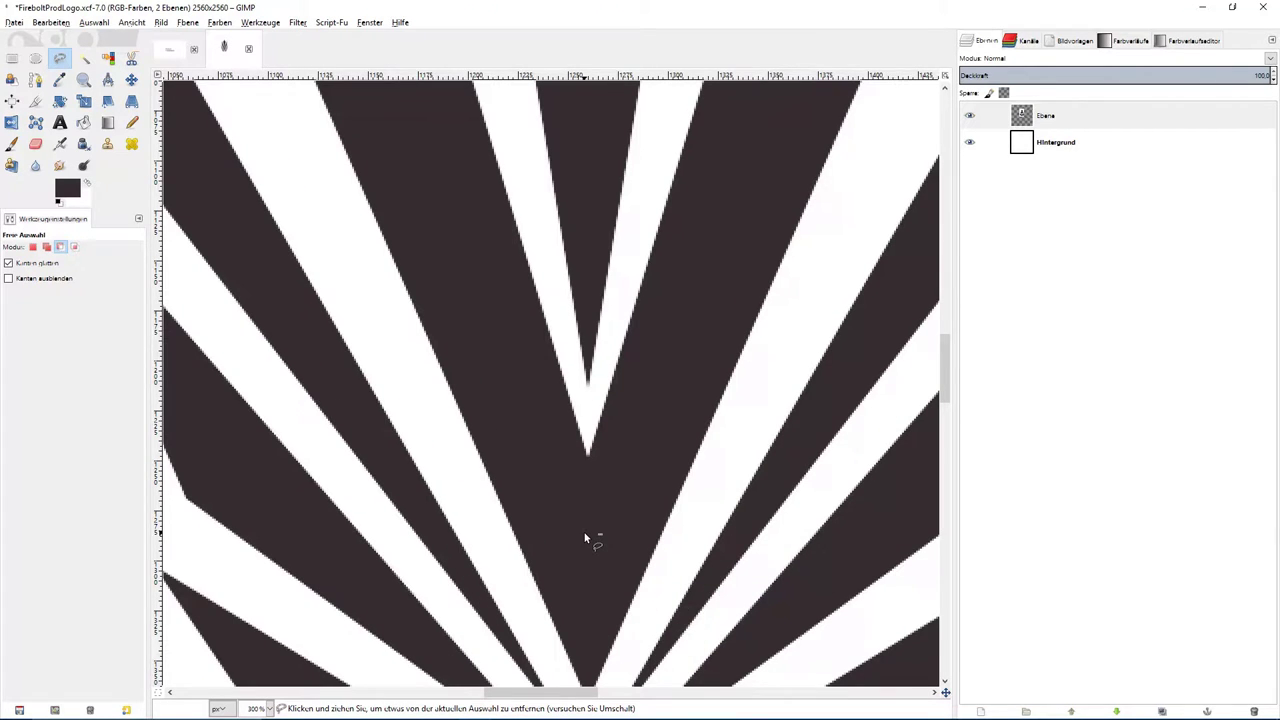
ctrl+scroll(585, 538, down, 3)
ctrl+scroll(584, 538, down, 1)
ctrl+scroll(583, 537, down, 1)
ctrl+scroll(581, 536, down, 2)
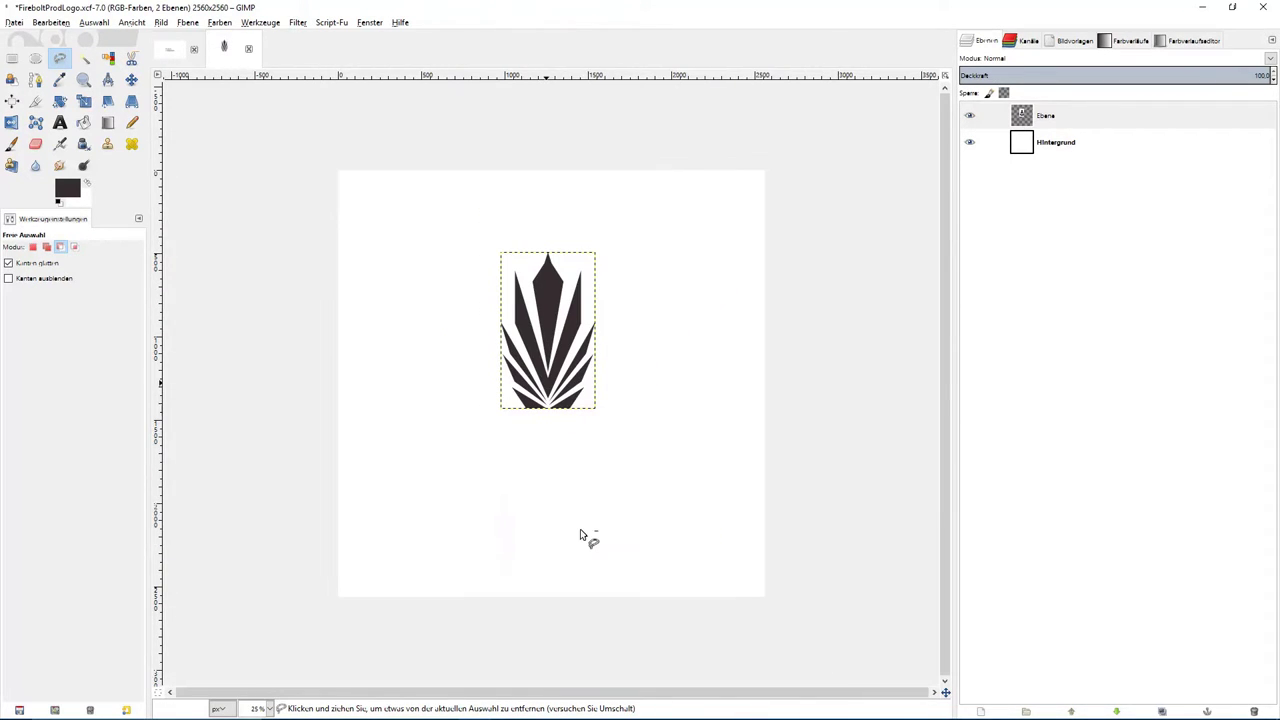
ctrl+scroll(543, 451, up, 2)
scroll(543, 434, up, 1)
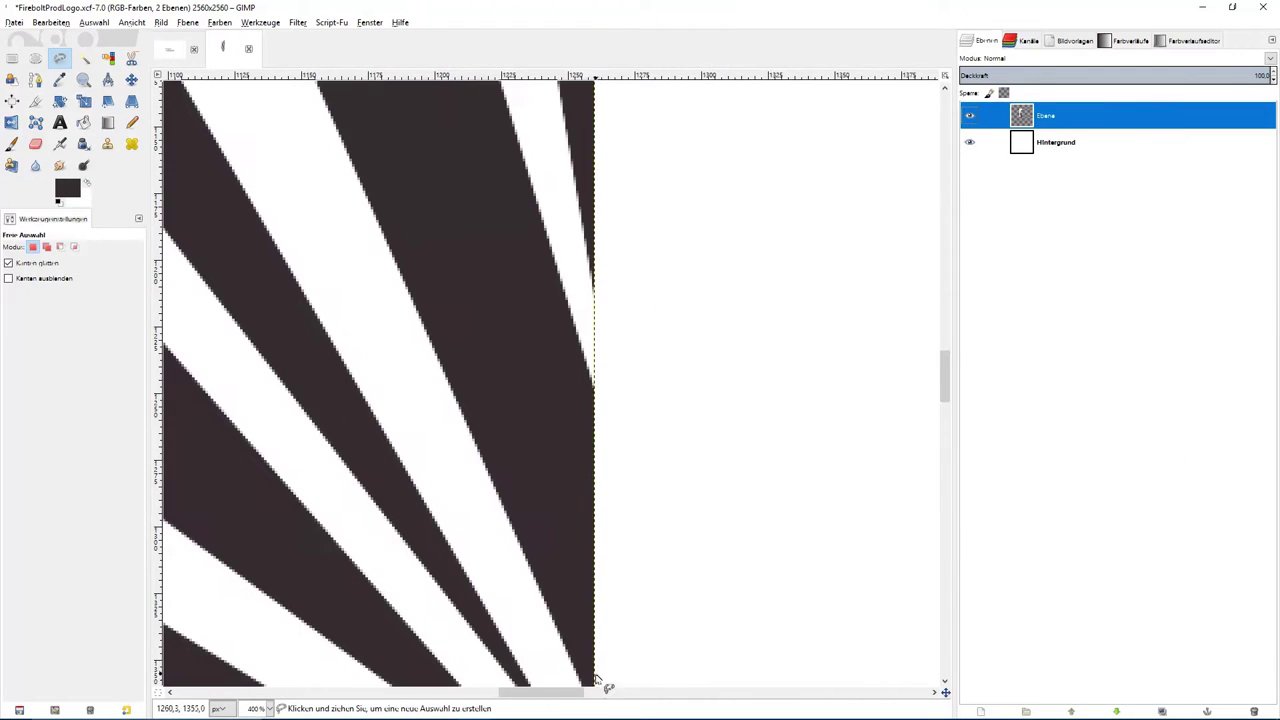
- Free-select along the shards' right edge down to the image bottom and close the selection
click(483, 170)
click(590, 380)
scroll(634, 571, down, 5)
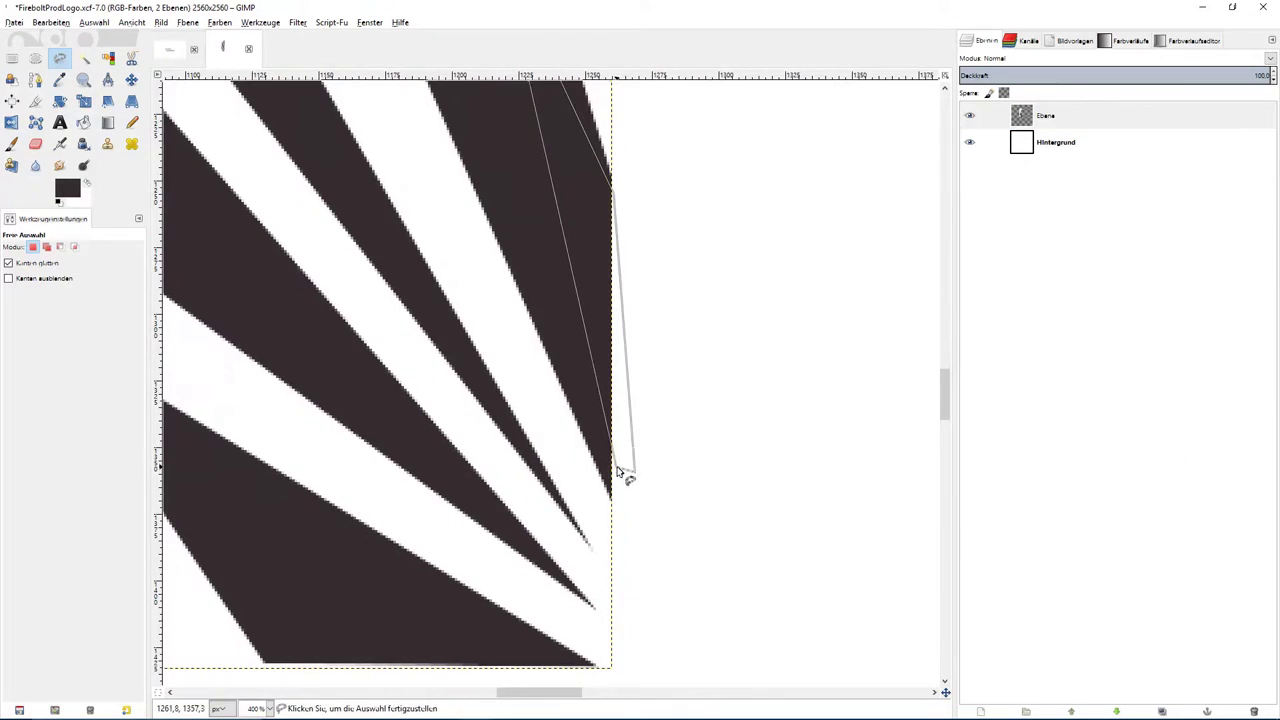
key(Return)
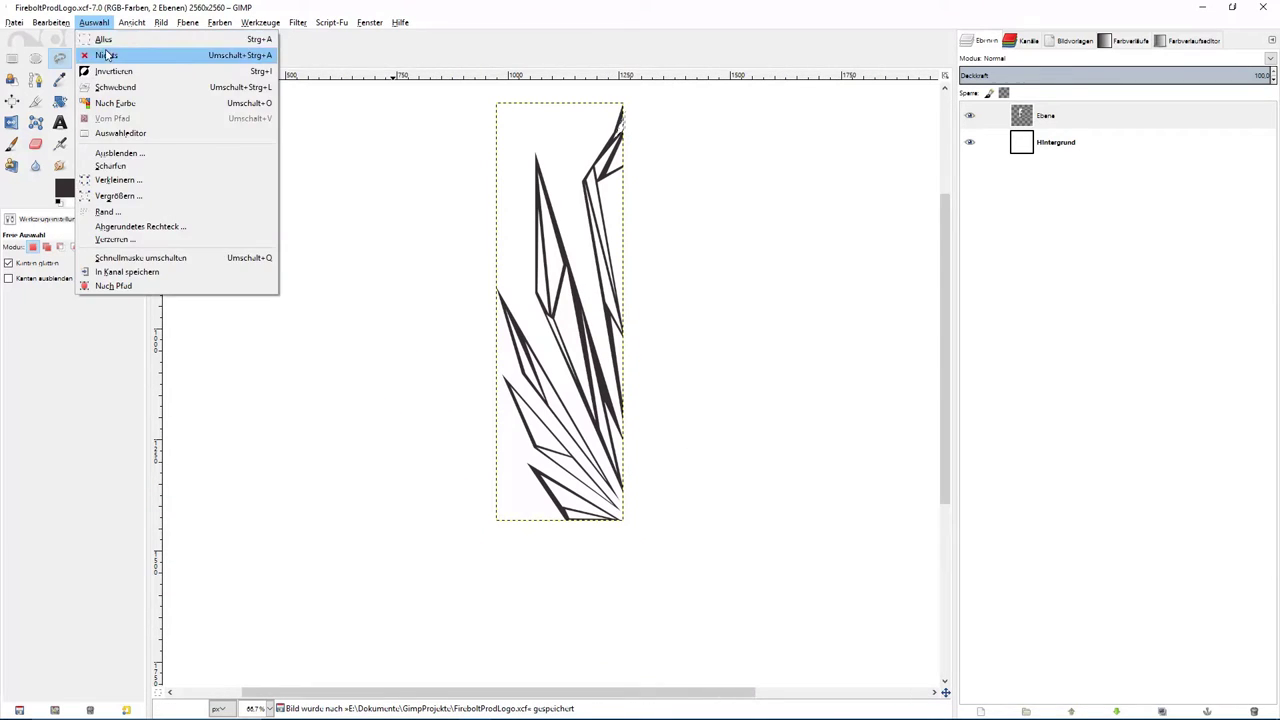
- Duplicate the line-drawing layer, flip the copy horizontally, and slide it against the original half
click(106, 55)
right_click(1063, 116)
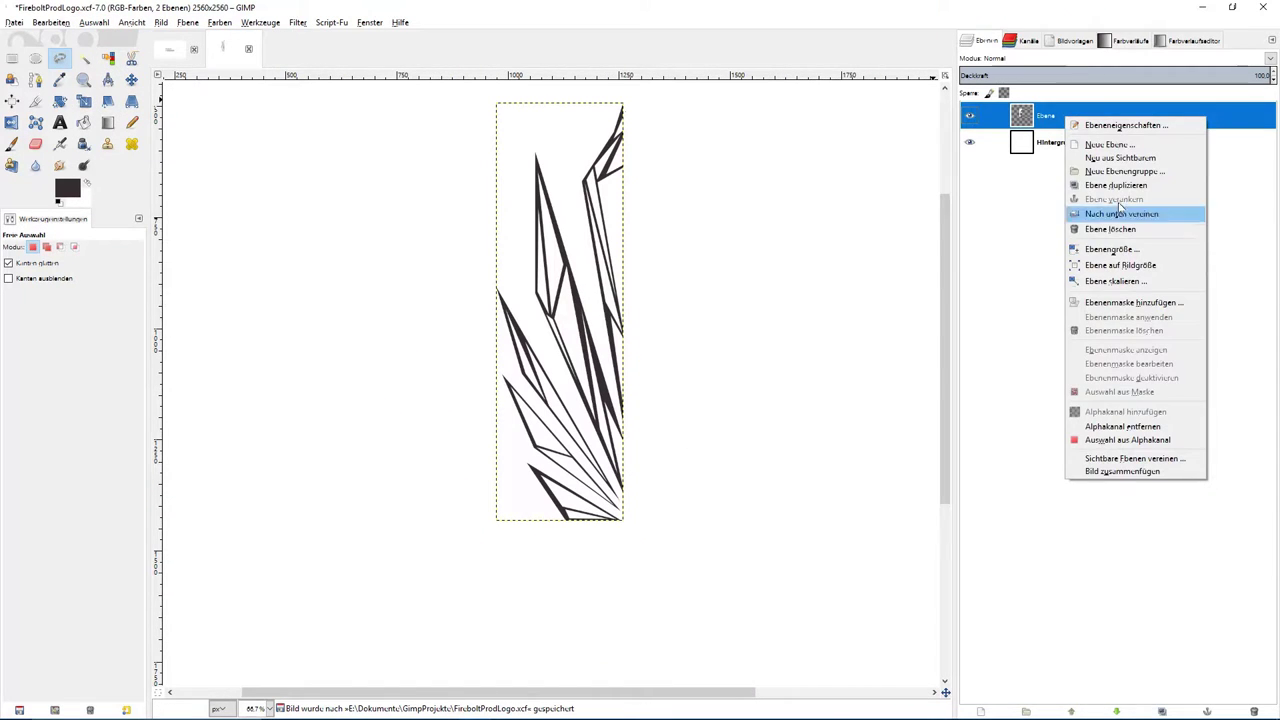
click(1120, 178)
click(11, 122)
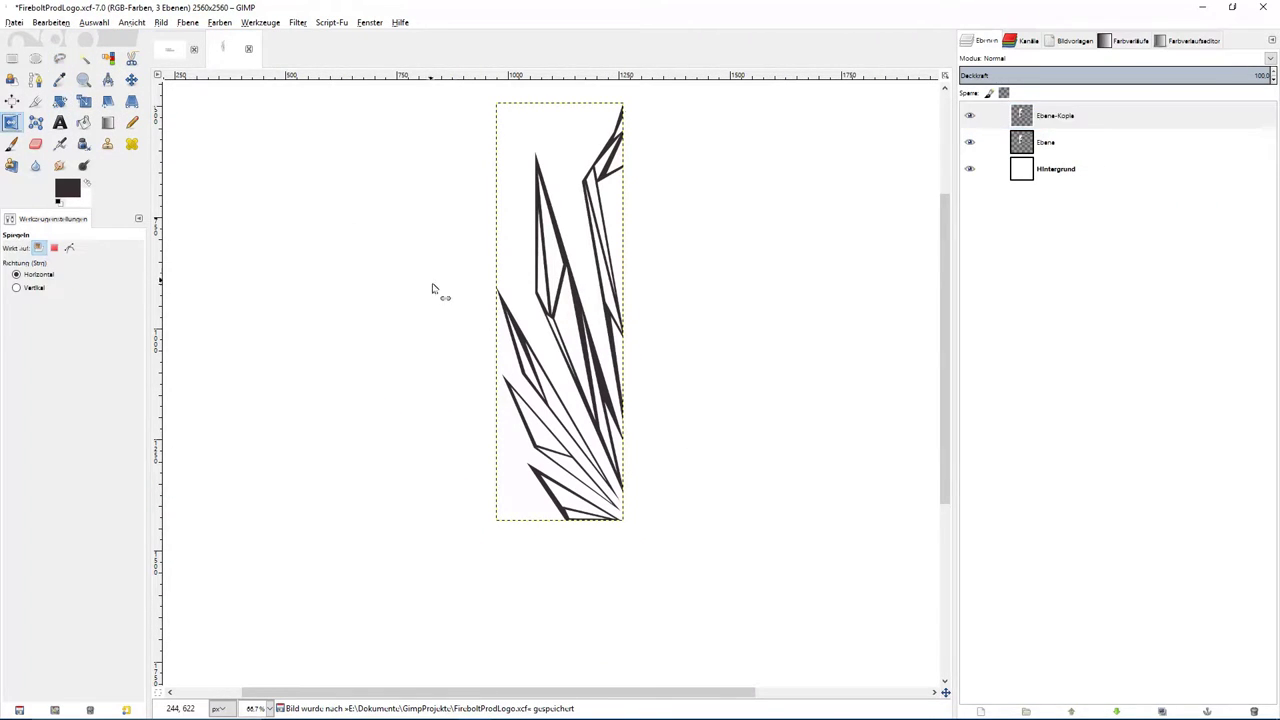
click(536, 370)
key(m)
drag(620, 318, 748, 316)
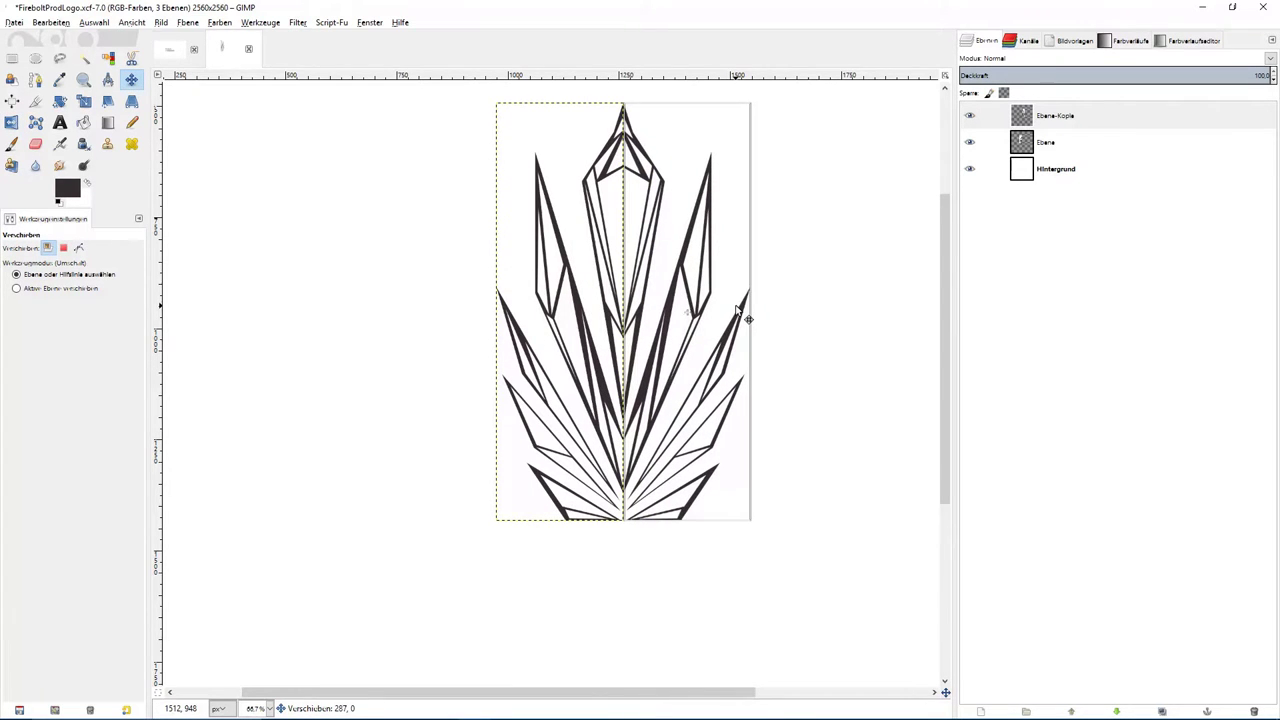
- Select the background layer, nudge the logo into position, and lay a vertical gradient across it
click(985, 168)
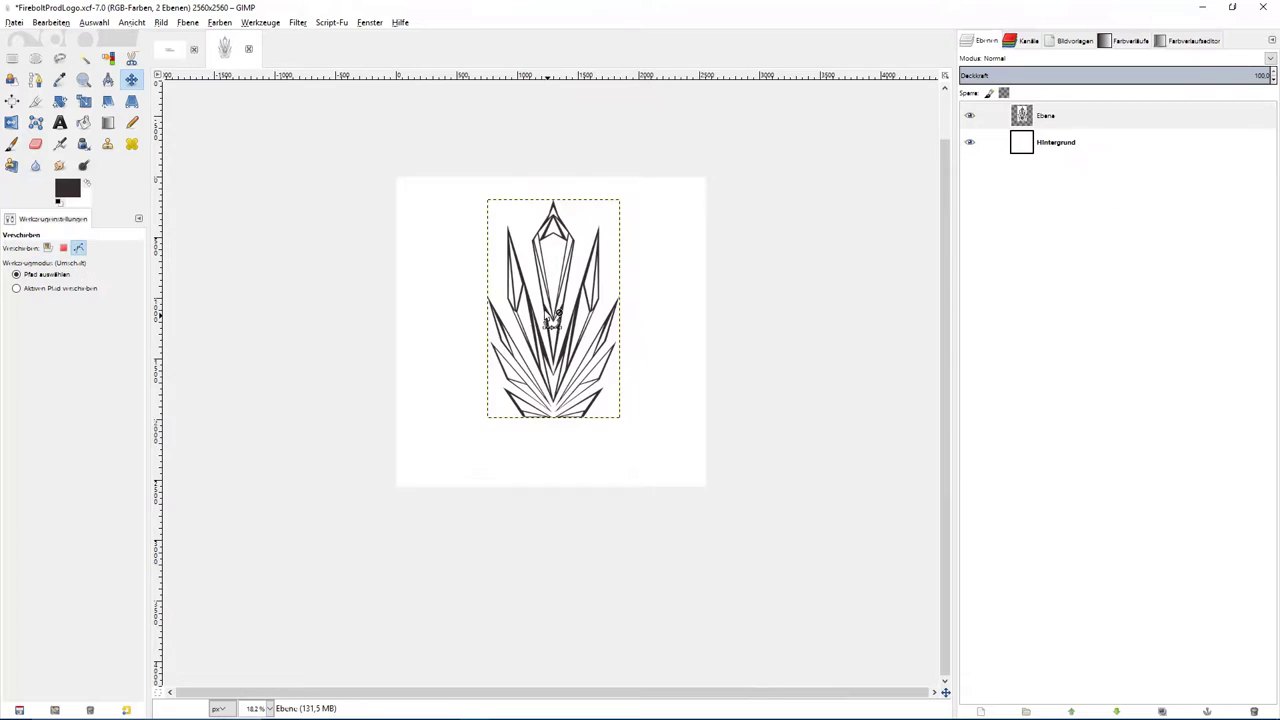
scroll(545, 333, up, 2)
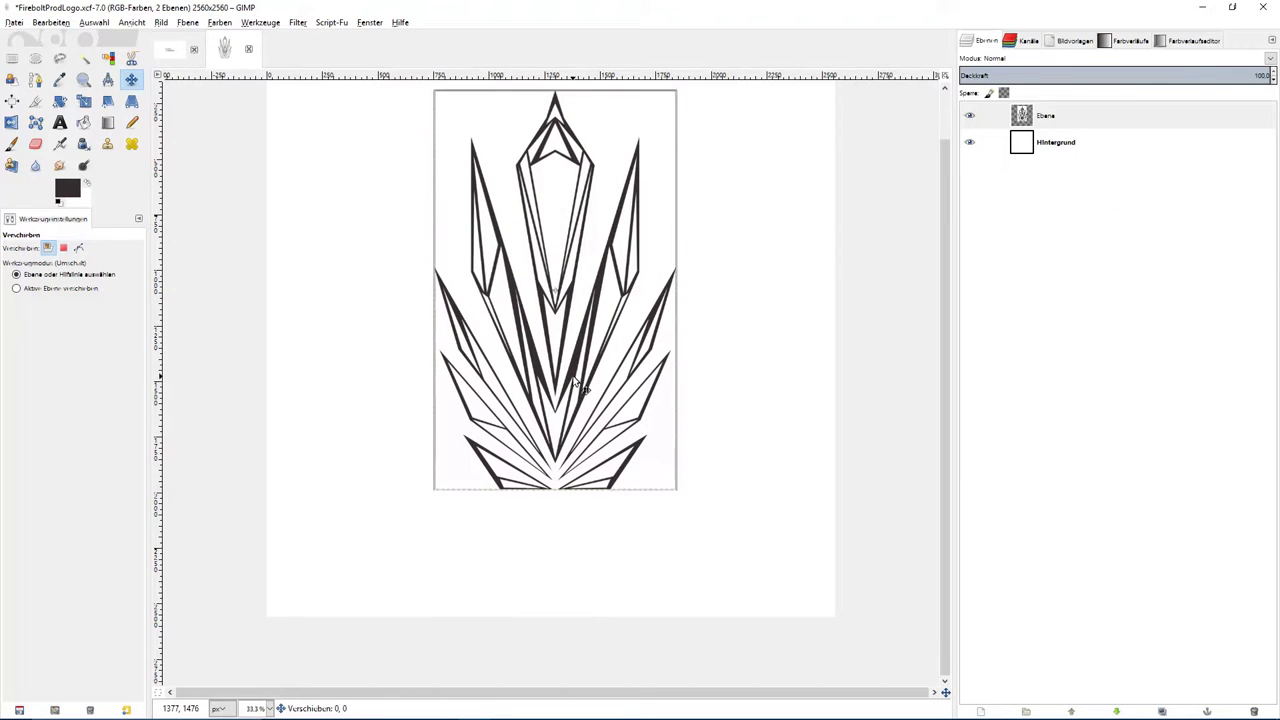
drag(575, 383, 566, 368)
scroll(568, 370, down, 2)
scroll(570, 368, up, 2)
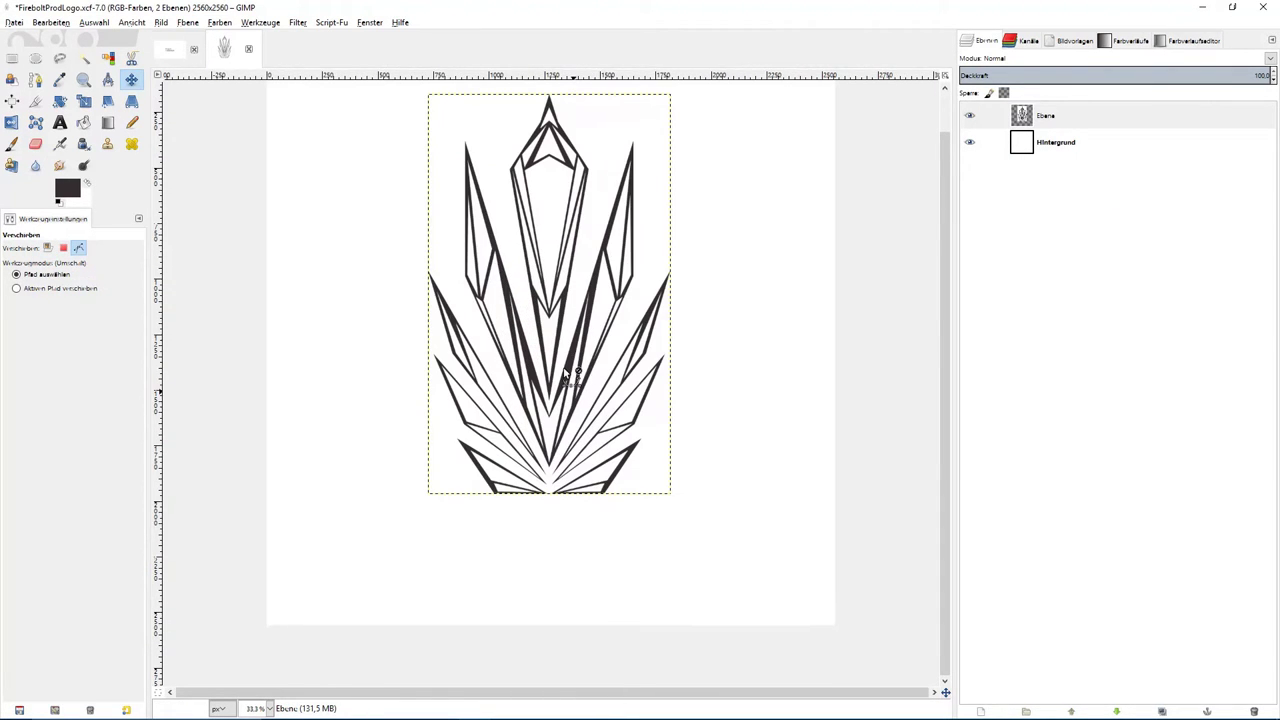
key(g)
drag(571, 160, 571, 237)
- Use the coloured logo as the Google profile photo, then close that tab and reload the YouTube channel page
scroll(528, 450, down, 2)
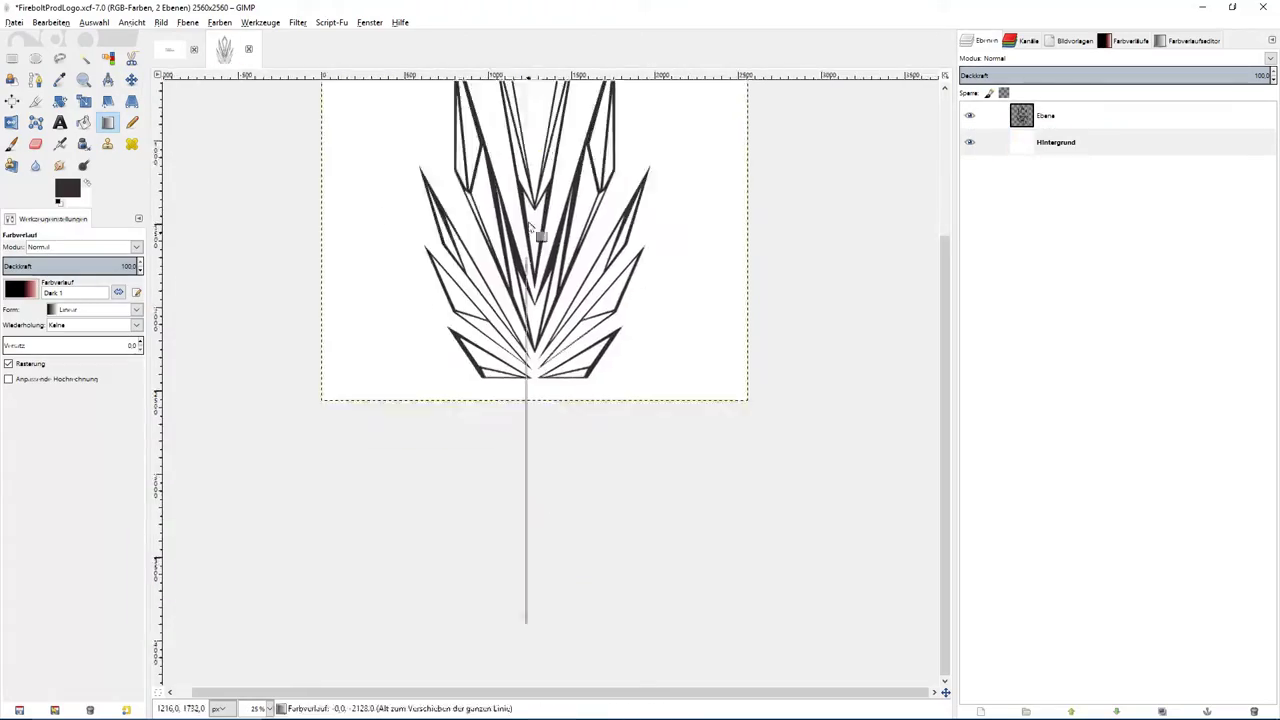
scroll(517, 492, down, 2)
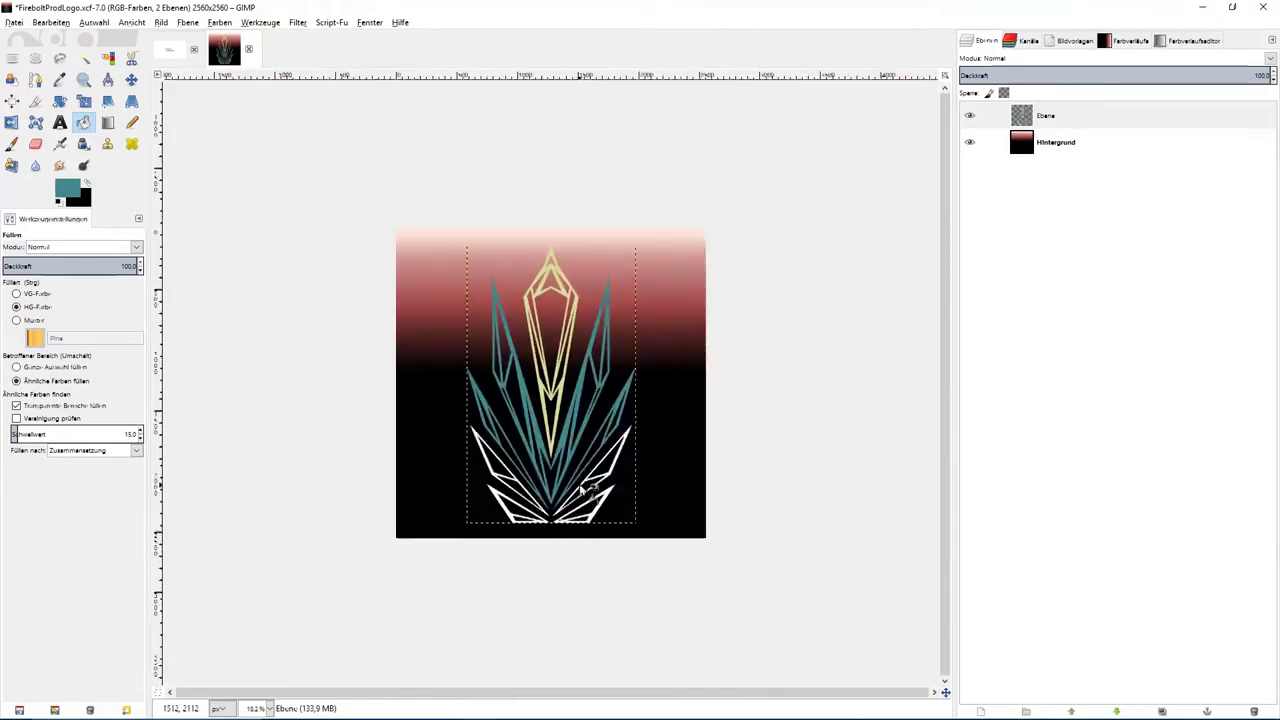
right_click(1053, 145)
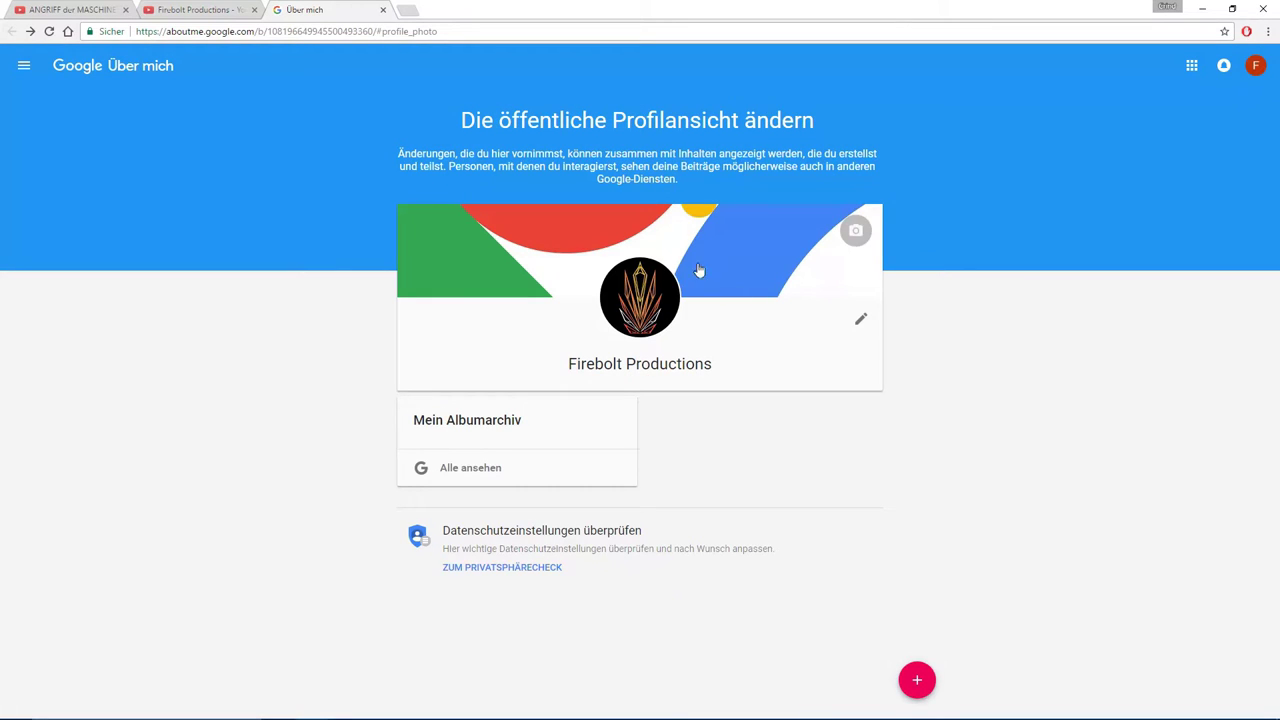
click(383, 10)
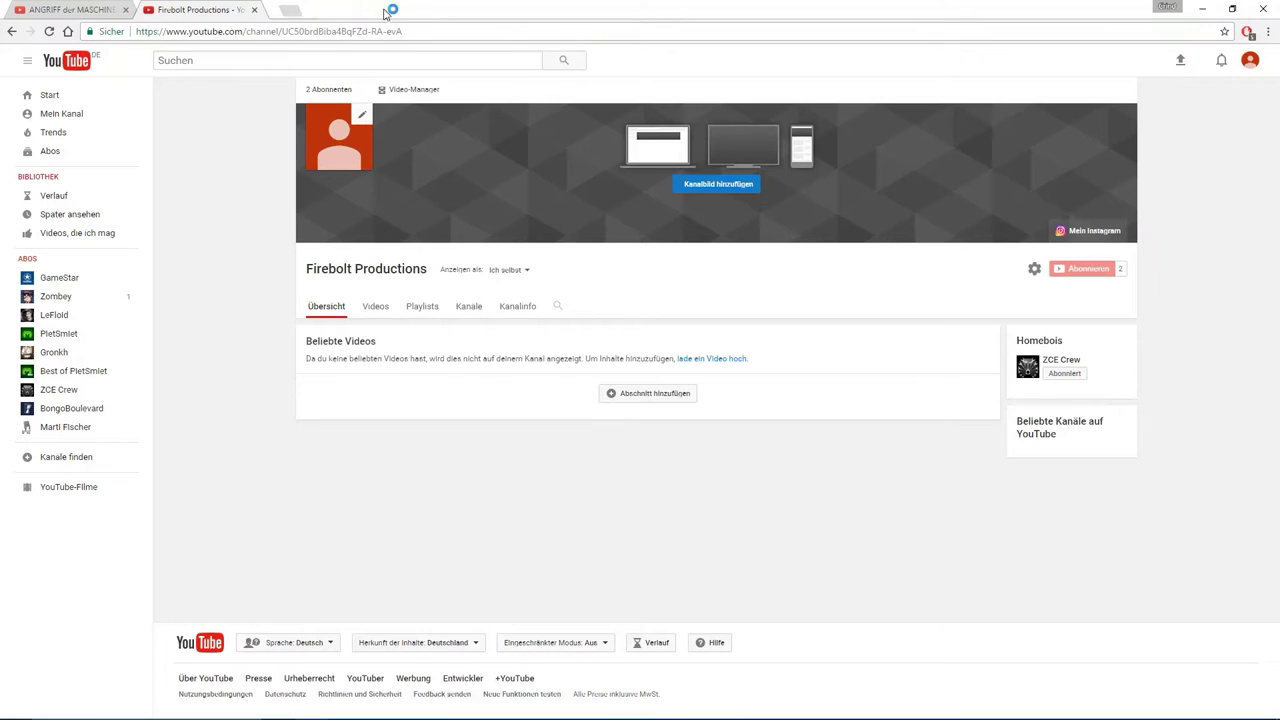
click(49, 31)
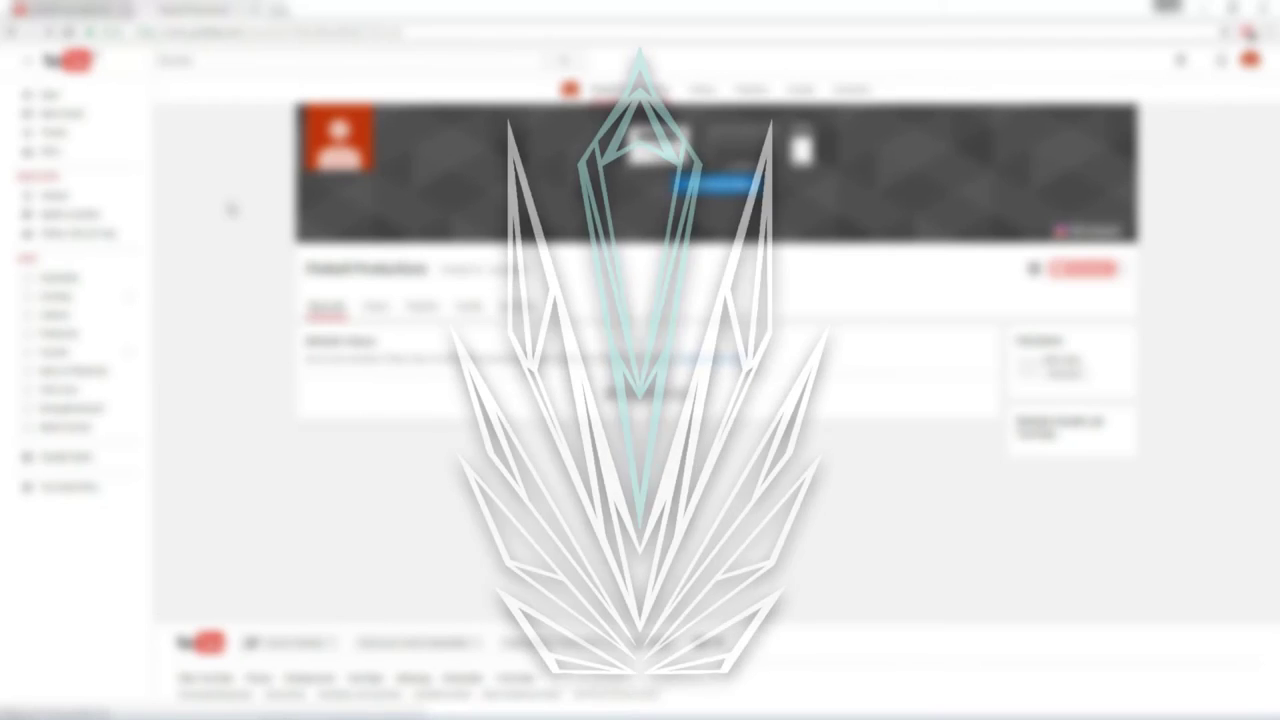